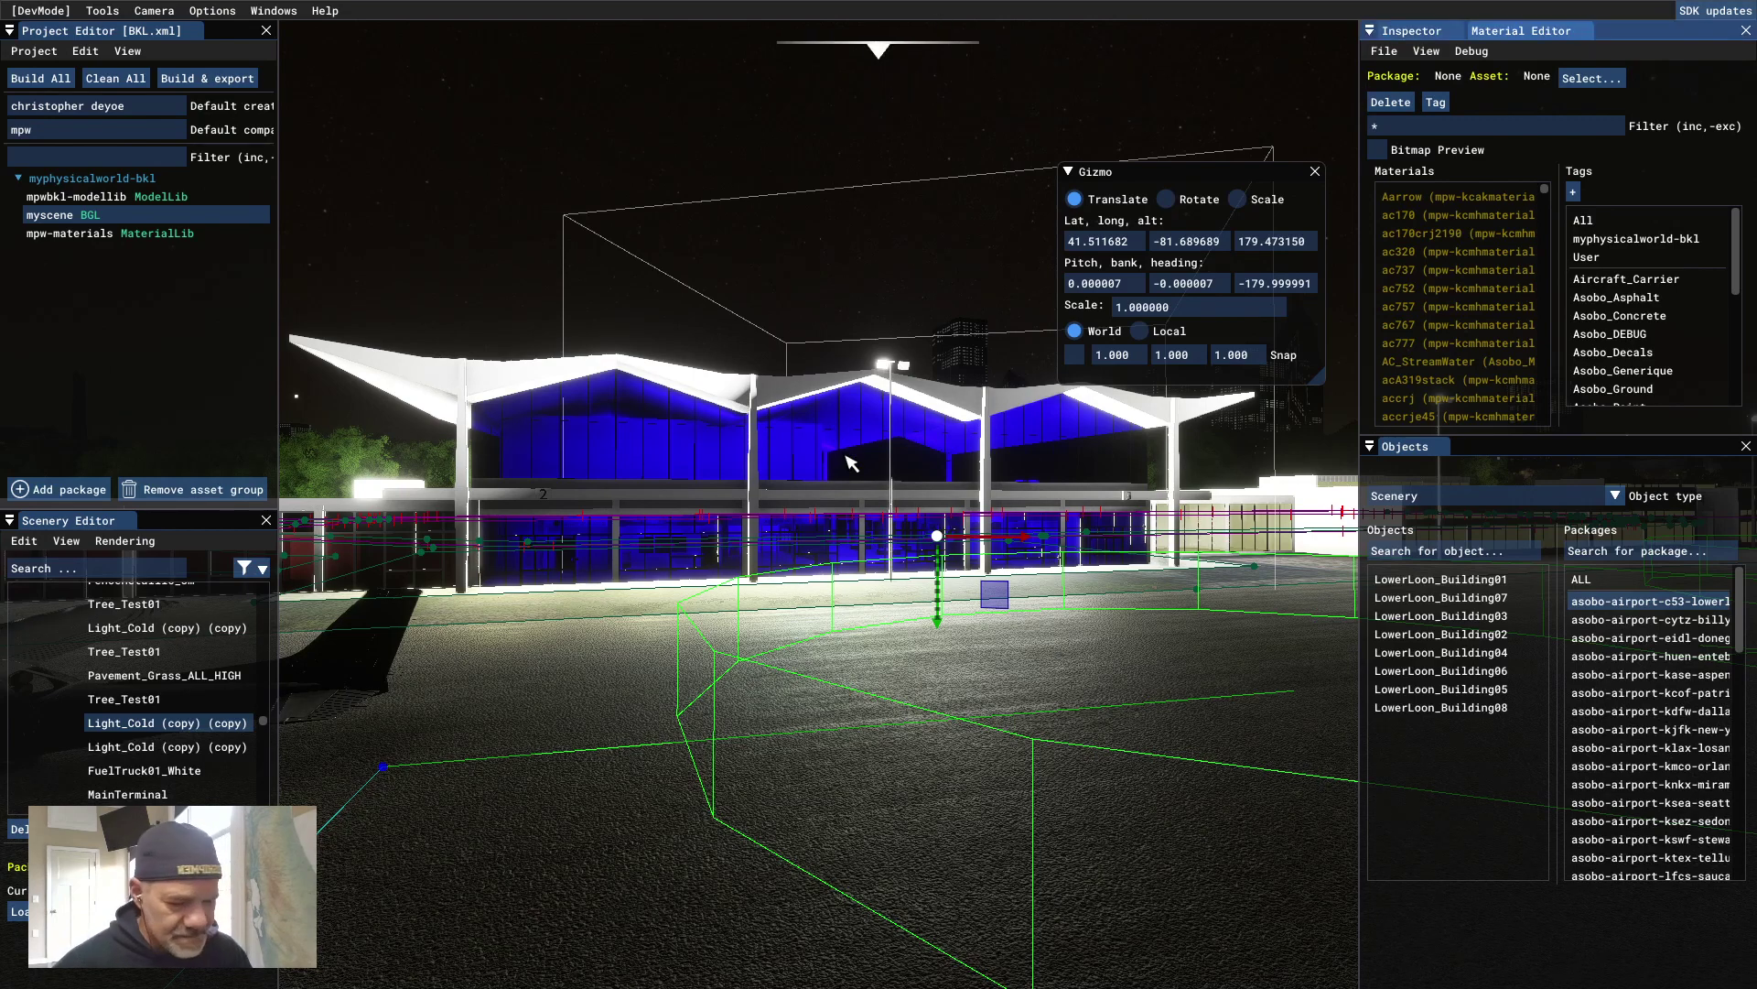
Lower the sim camera and fly it through the glass wall into the terminal.
key(q)
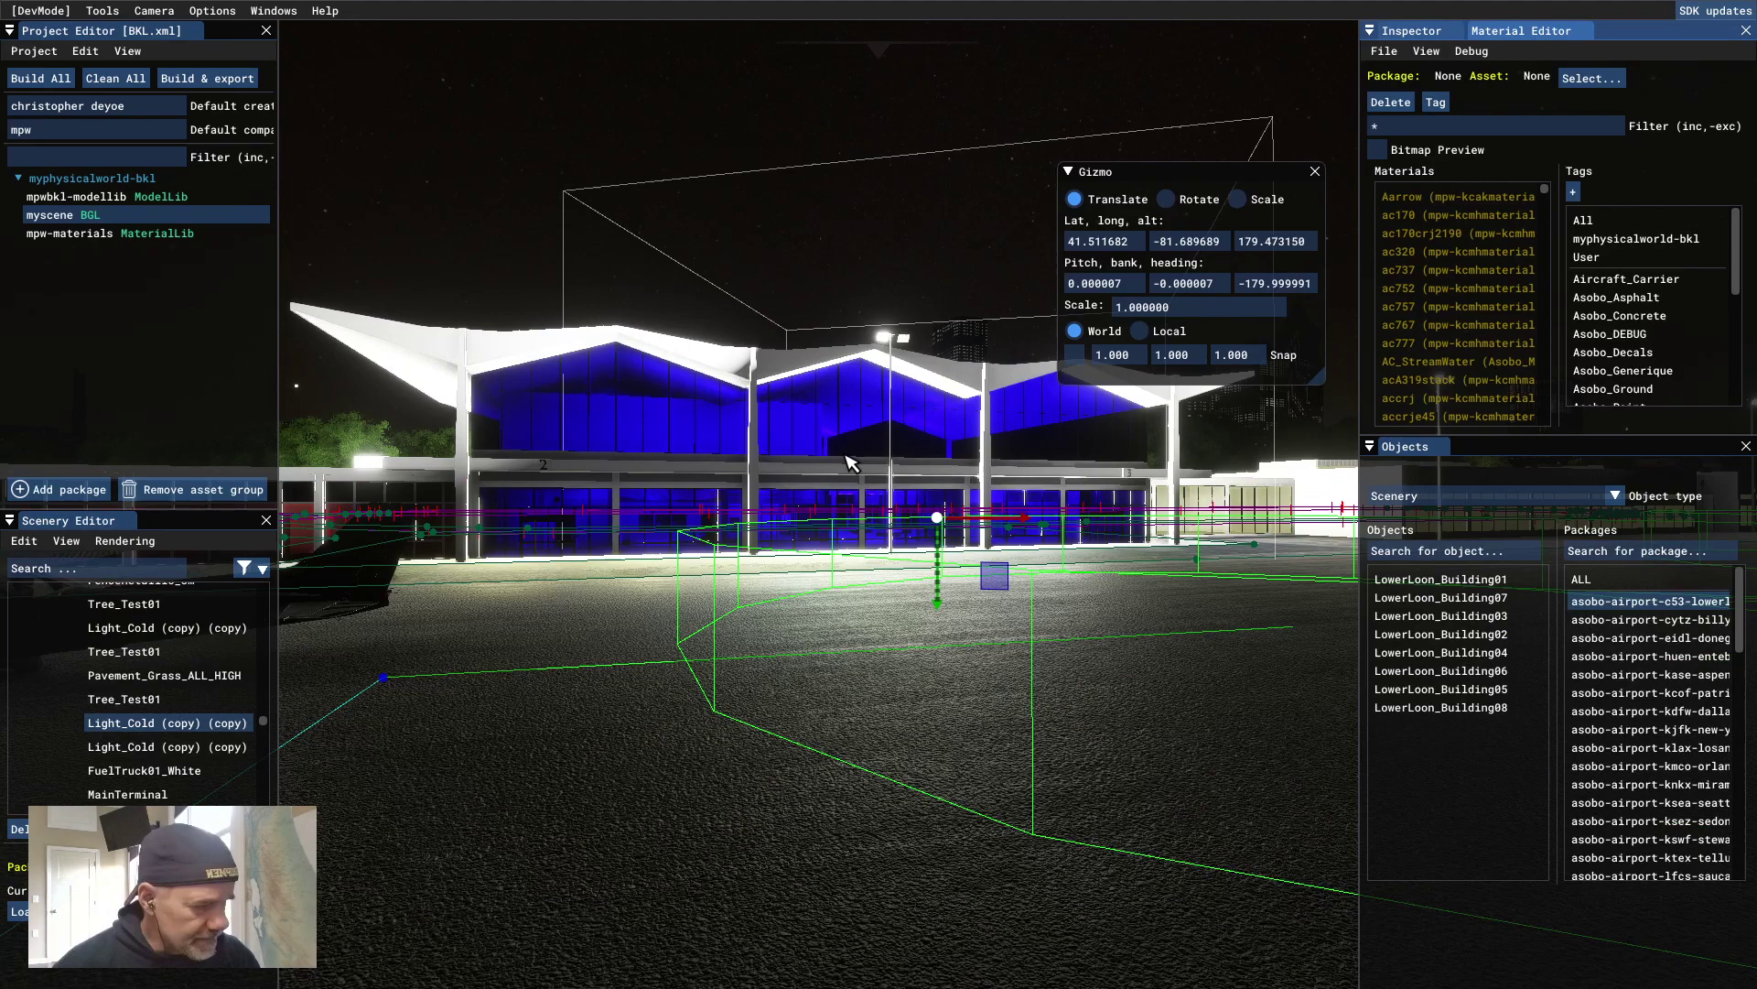
key(w)
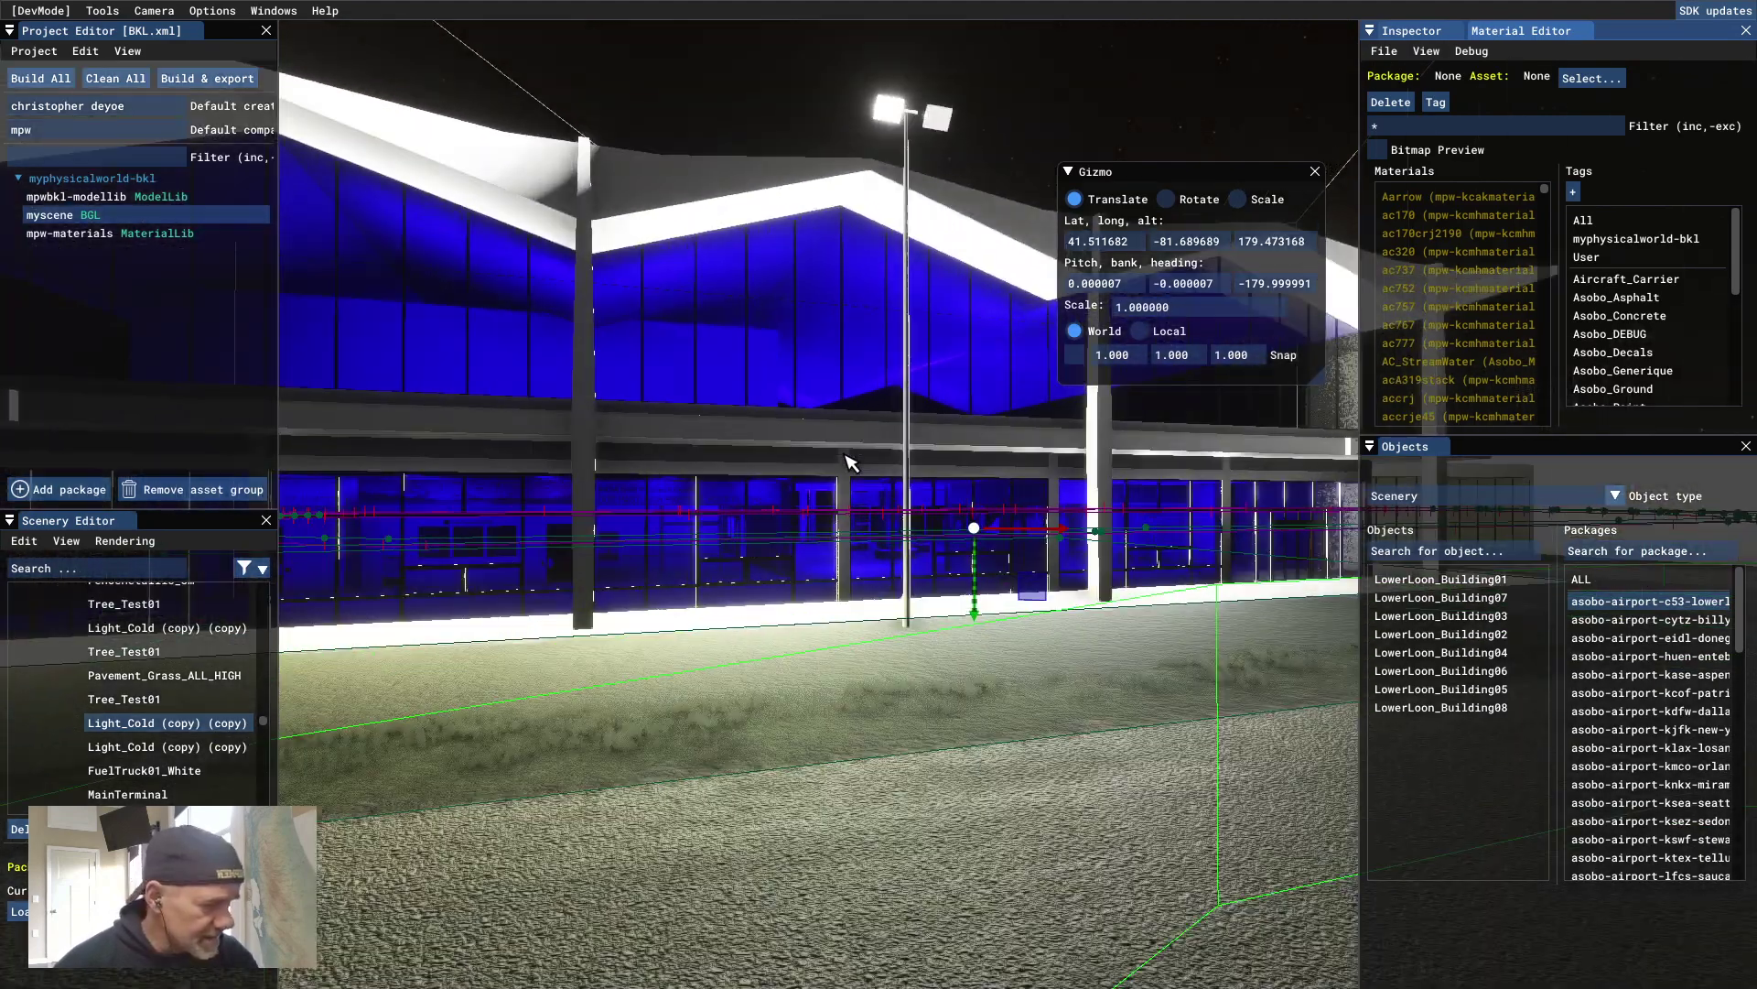
key(w)
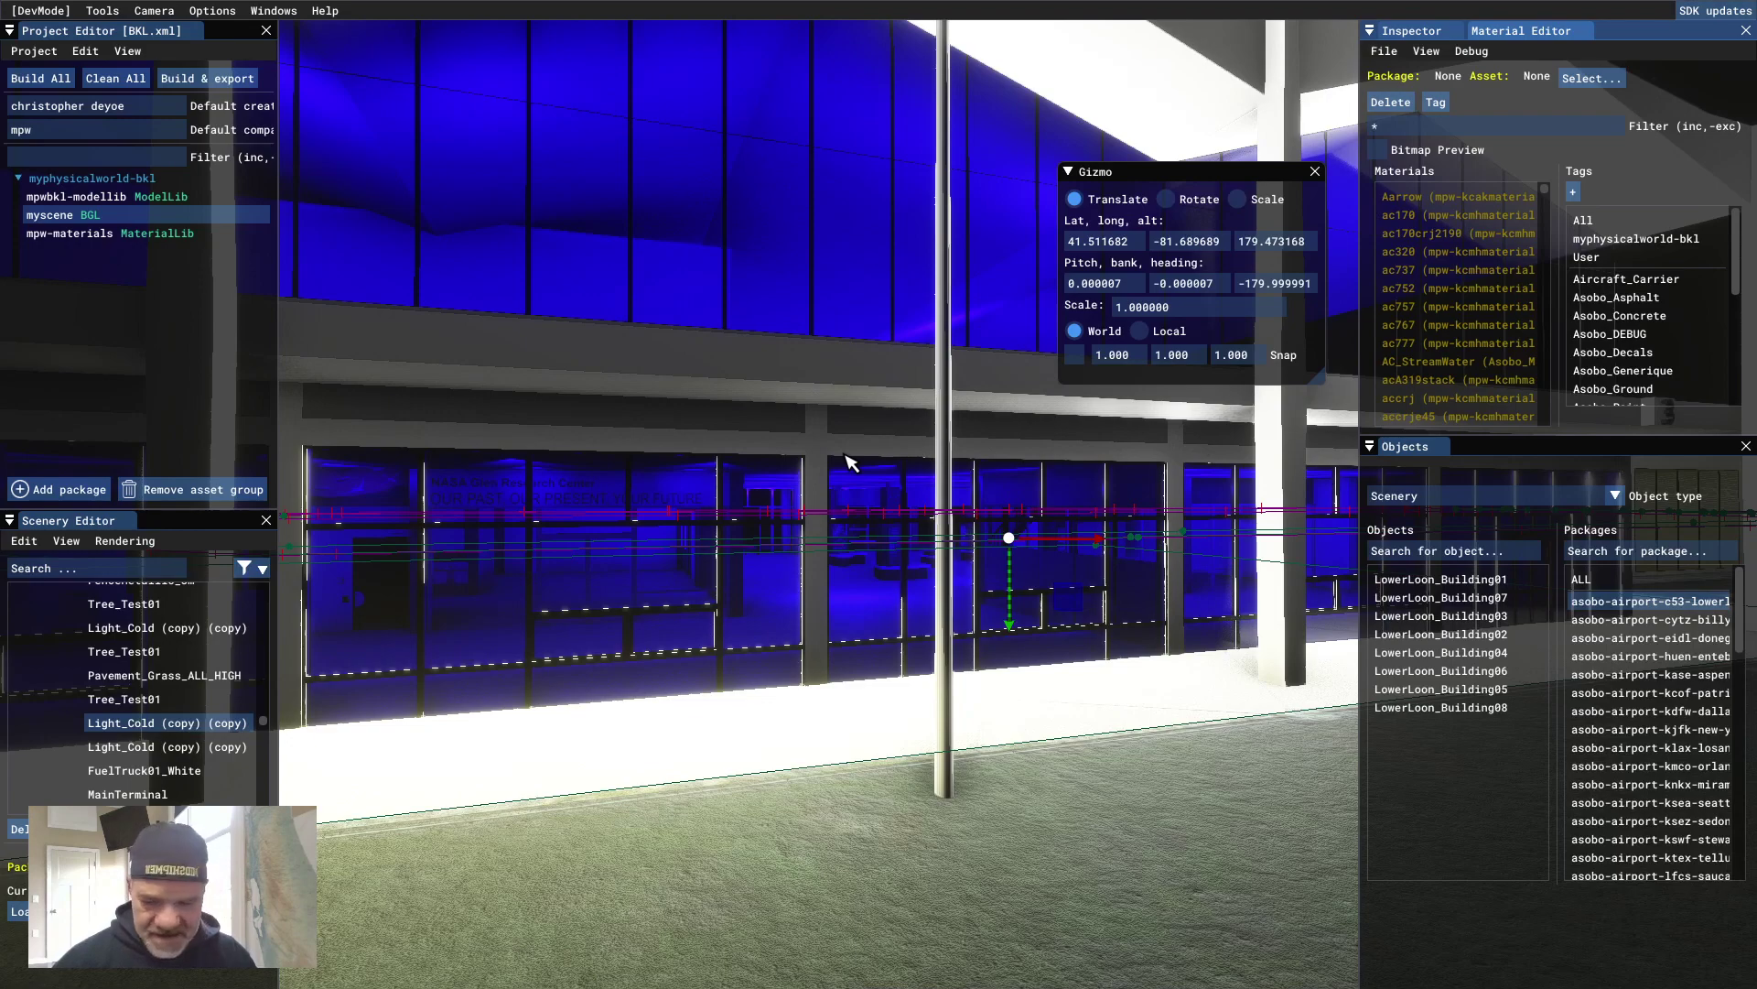
key(w)
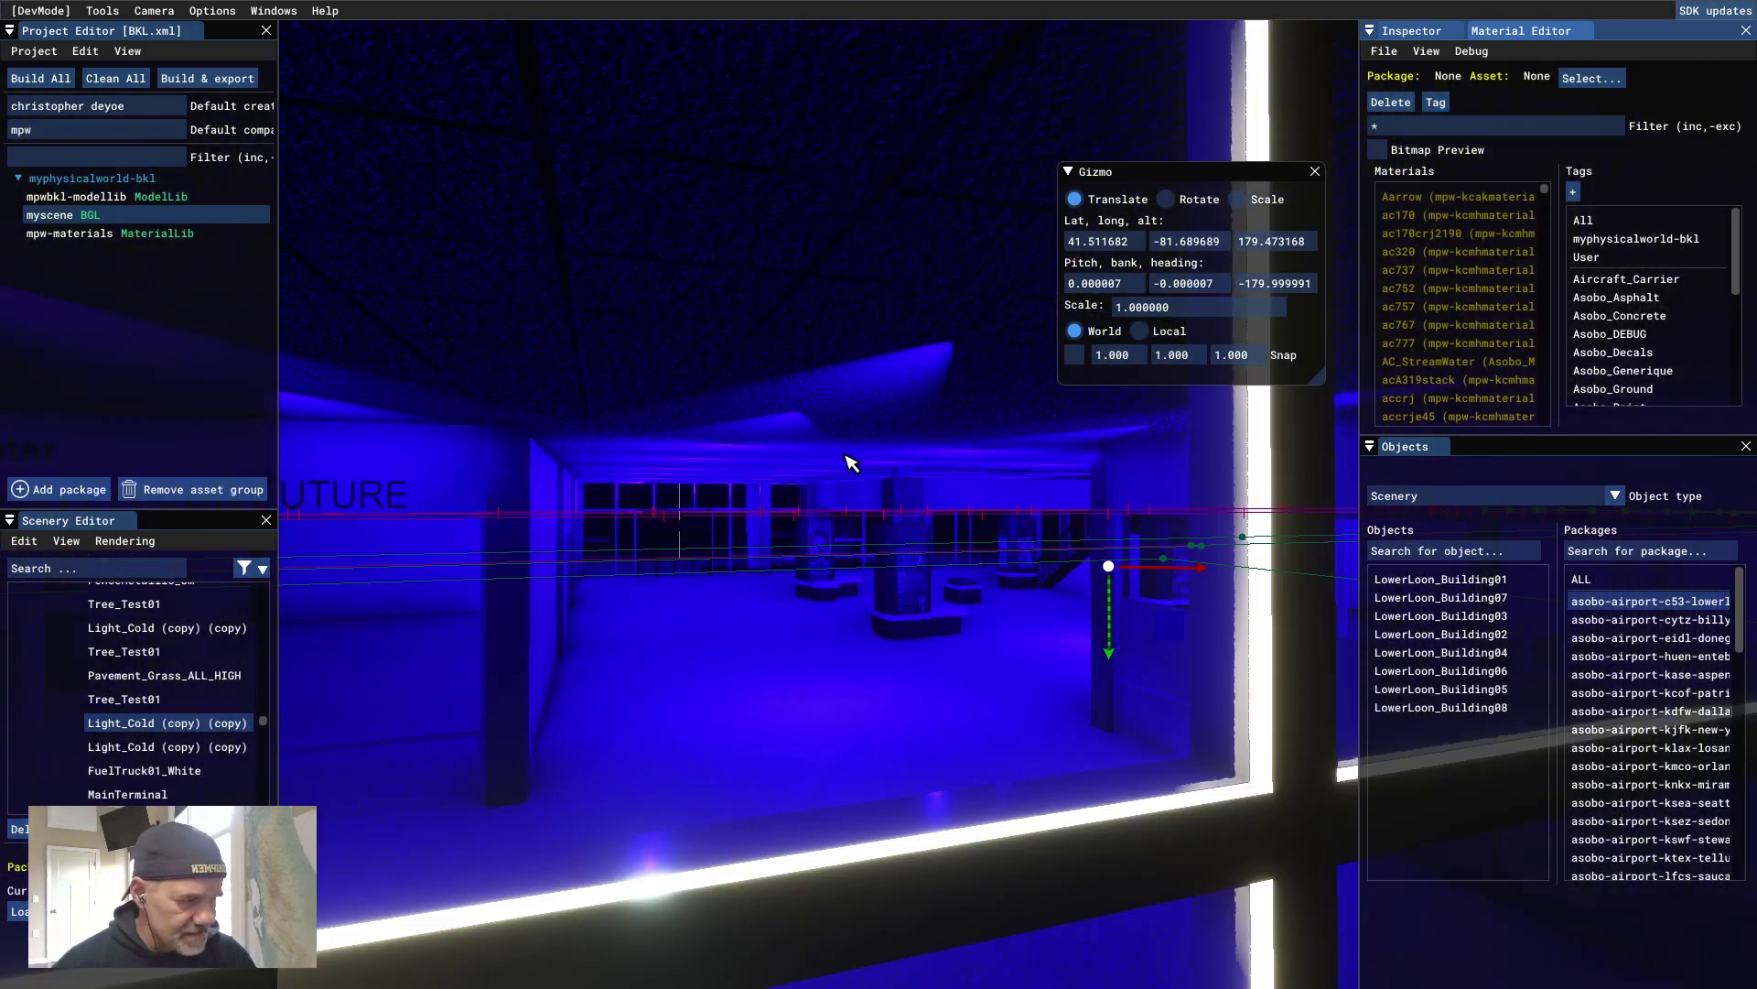
Pan across the NASA sign wall and terminal interior, then return outside.
key(a)
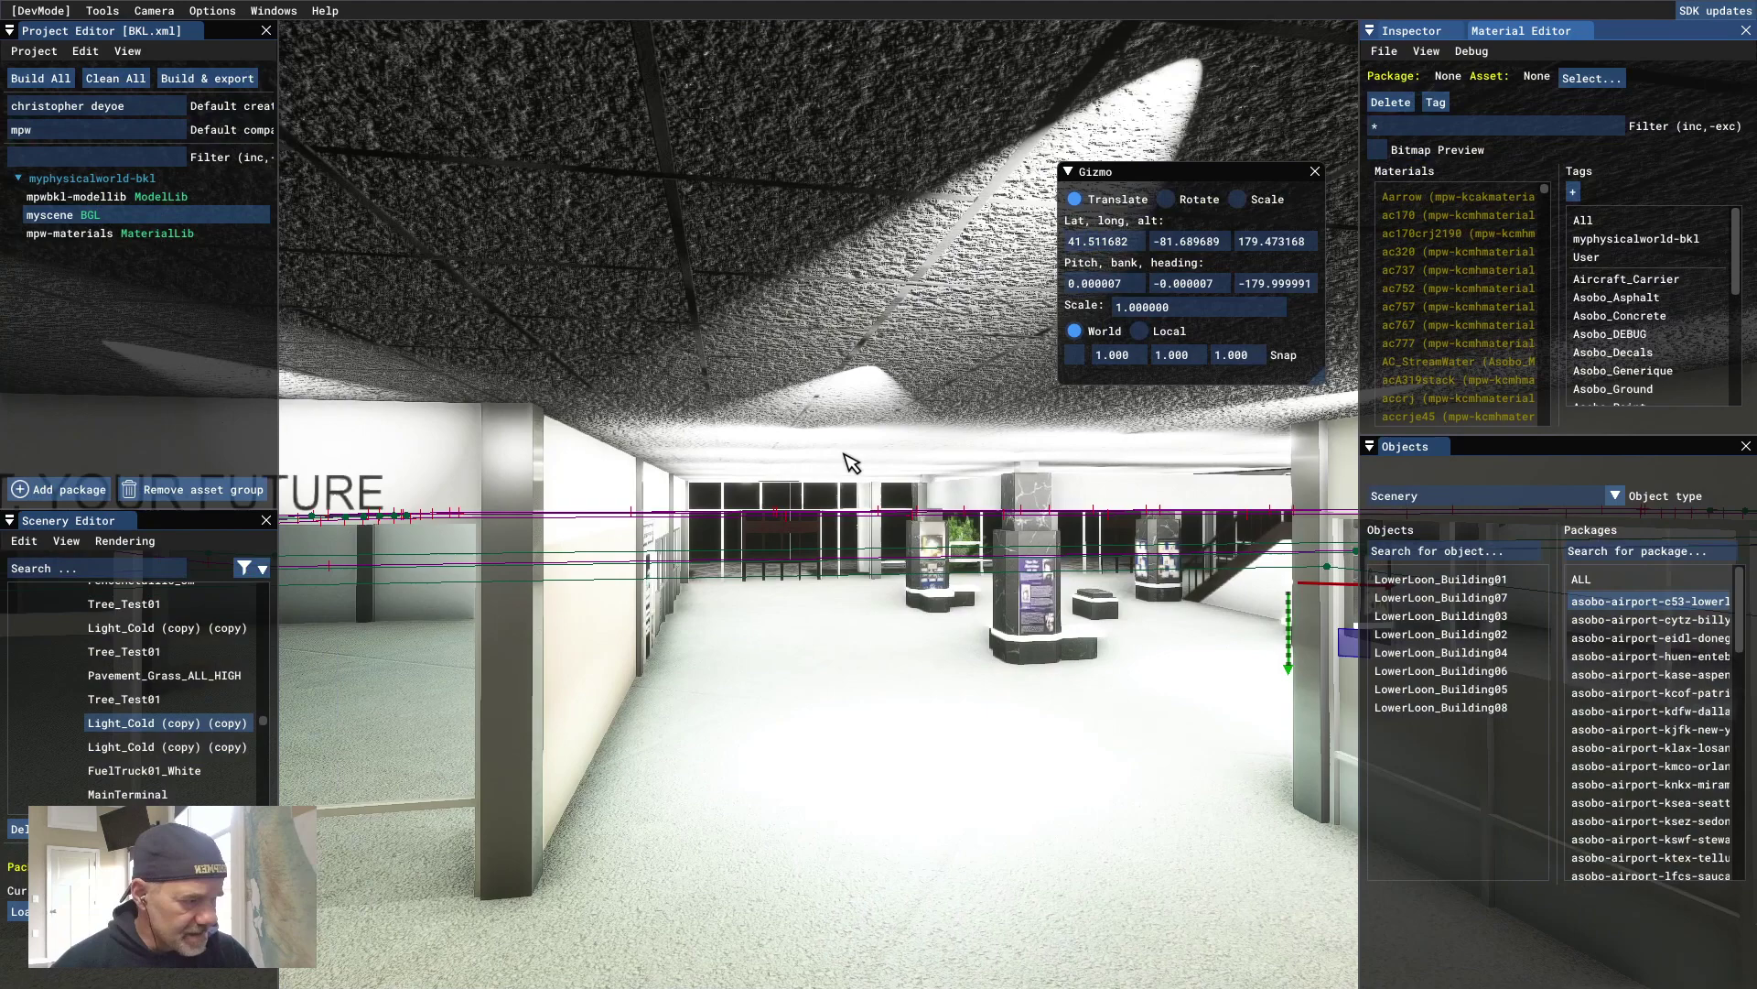
key(a)
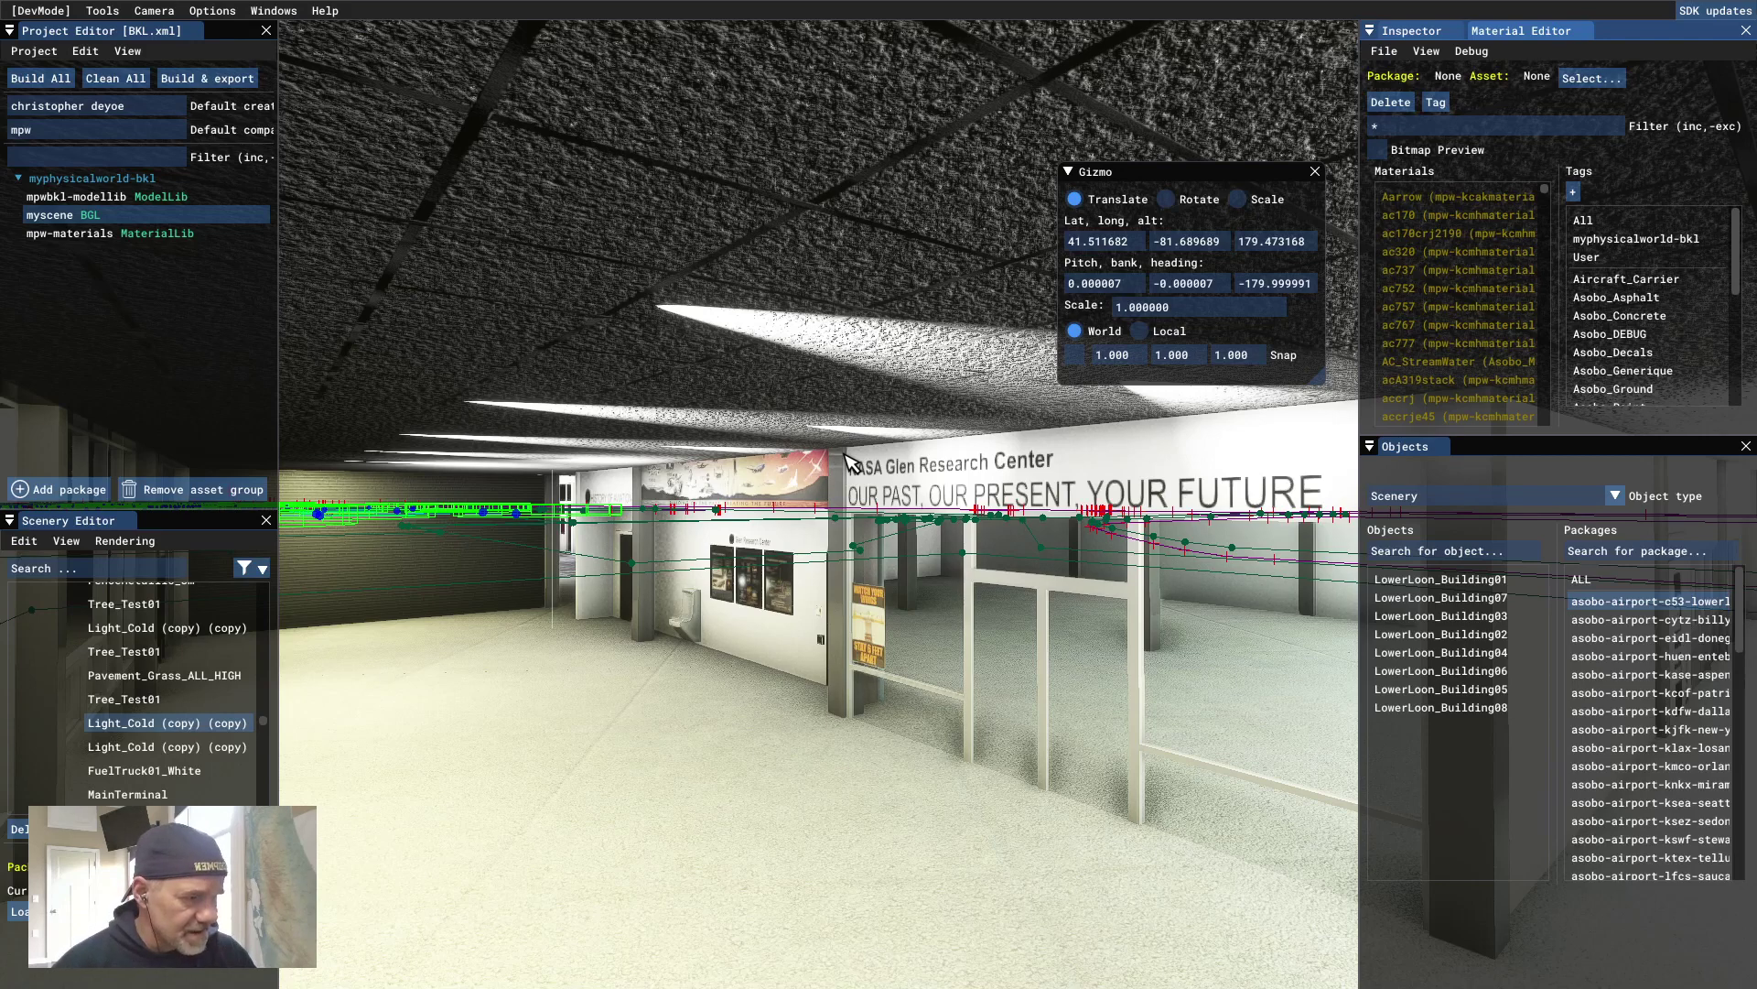
key(w)
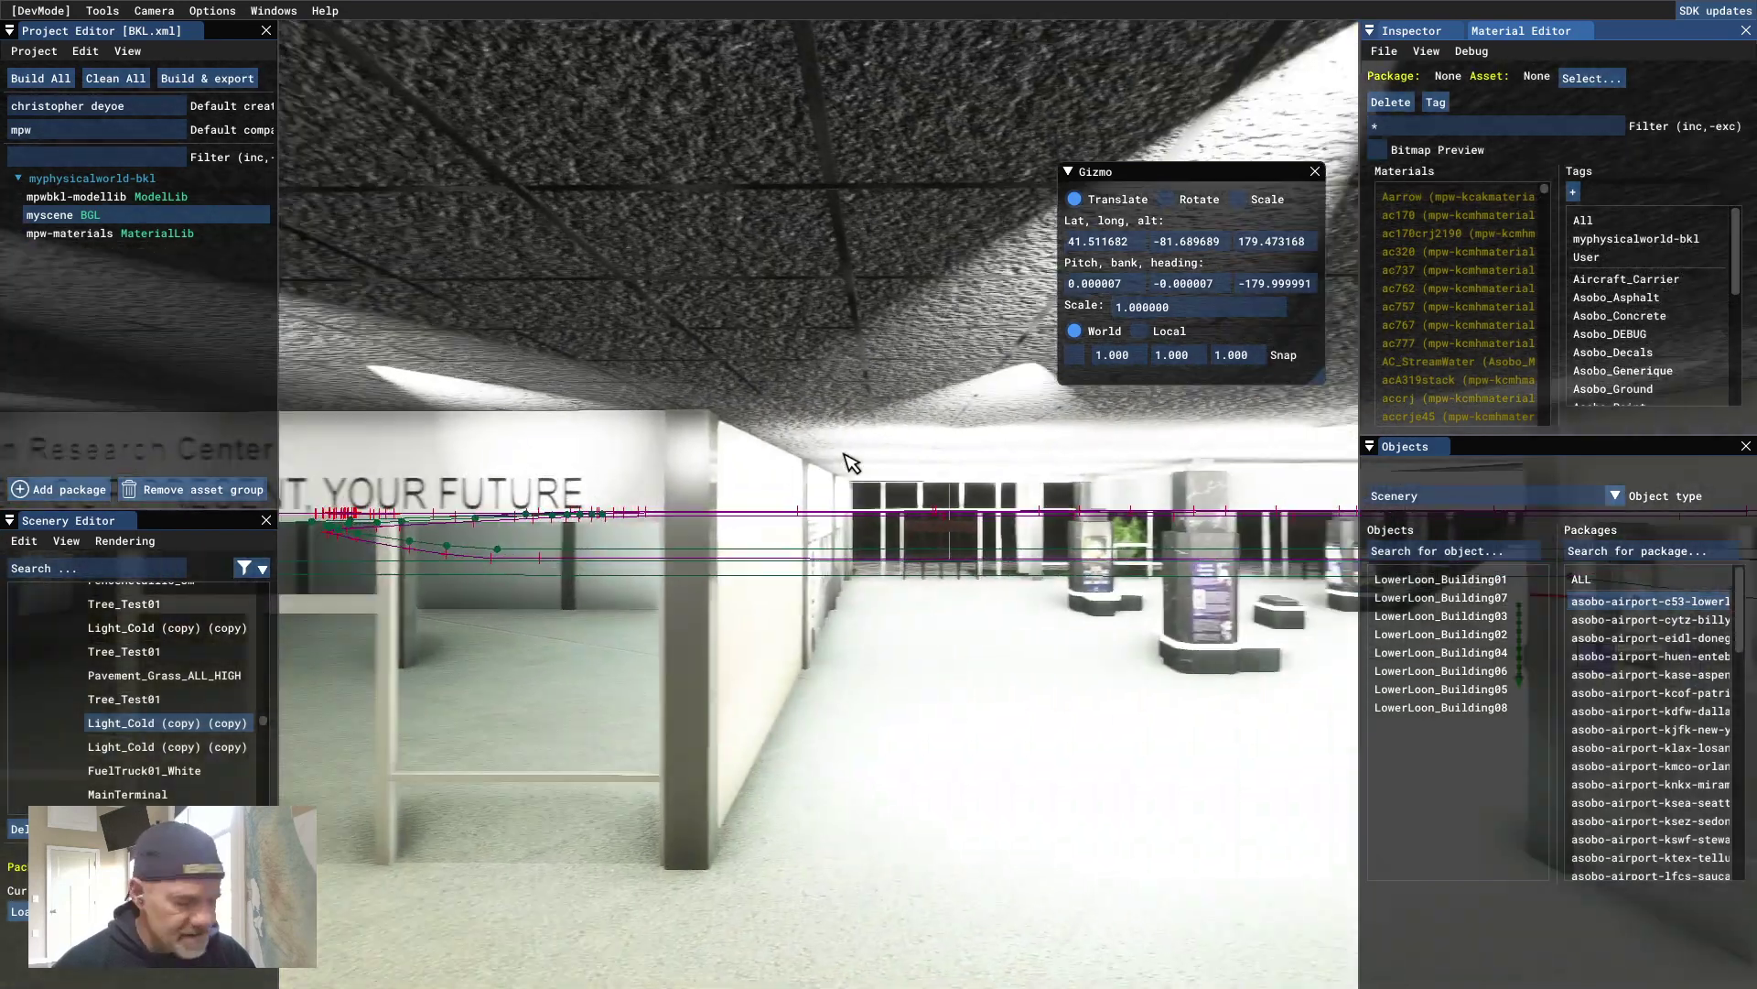
key(d)
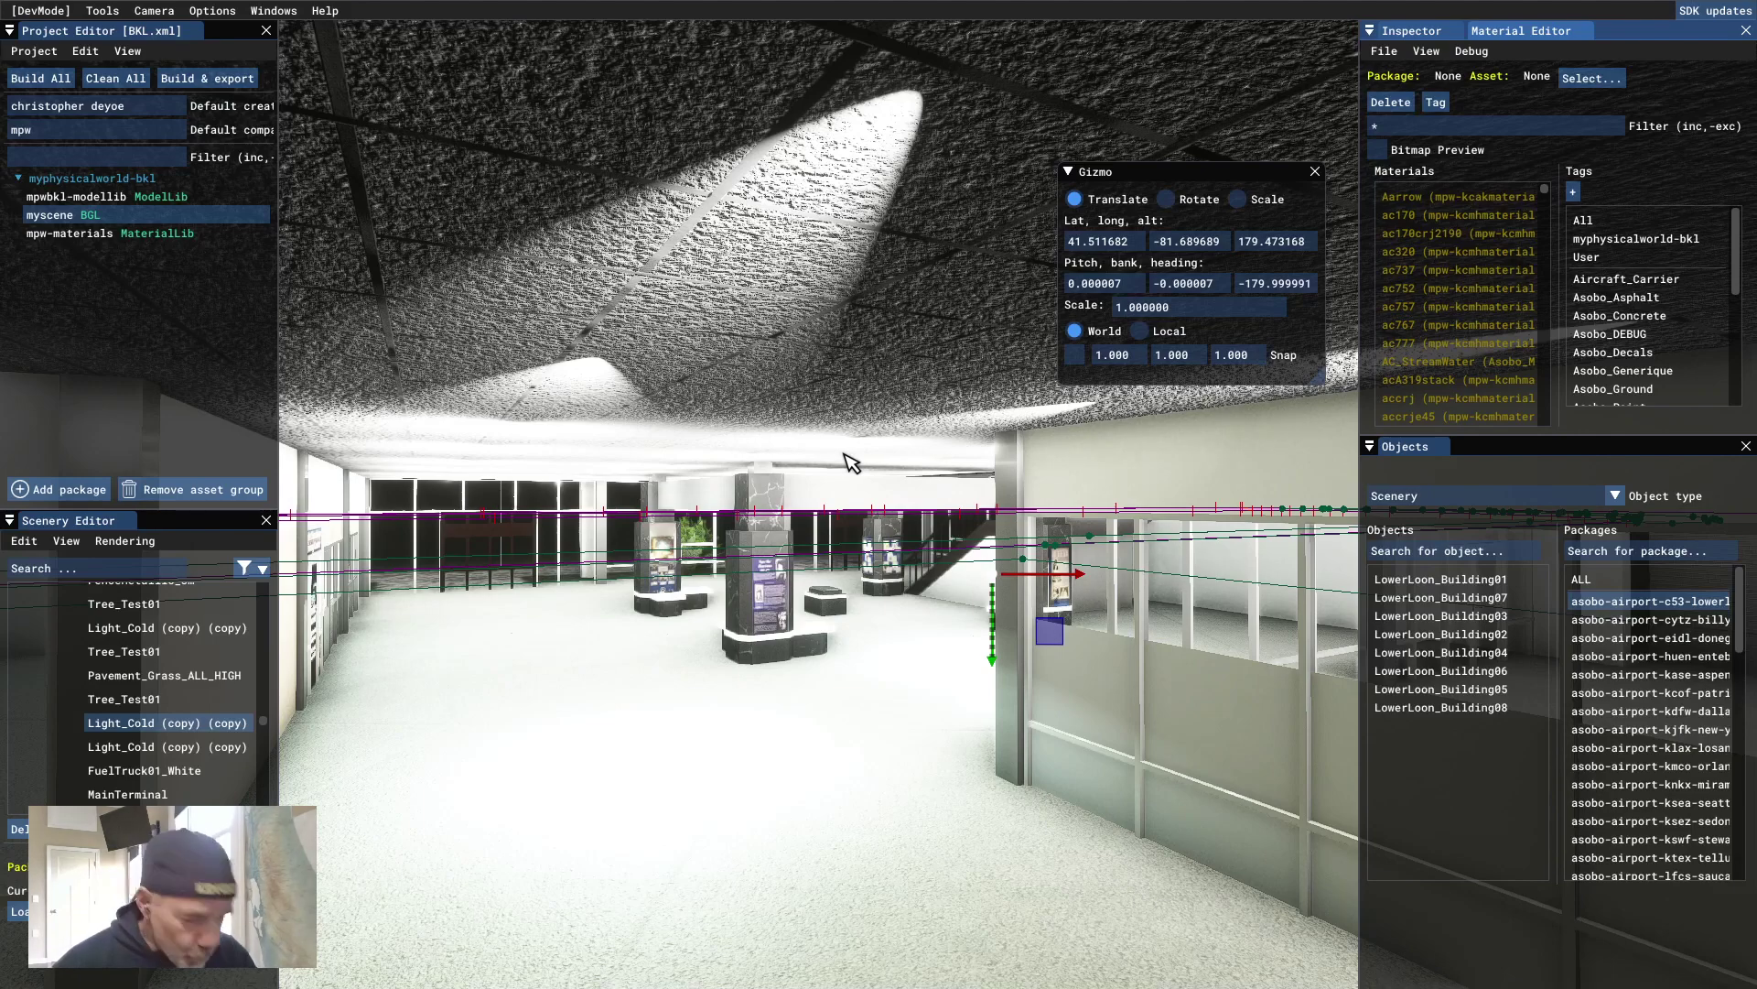
key(s)
key(s)
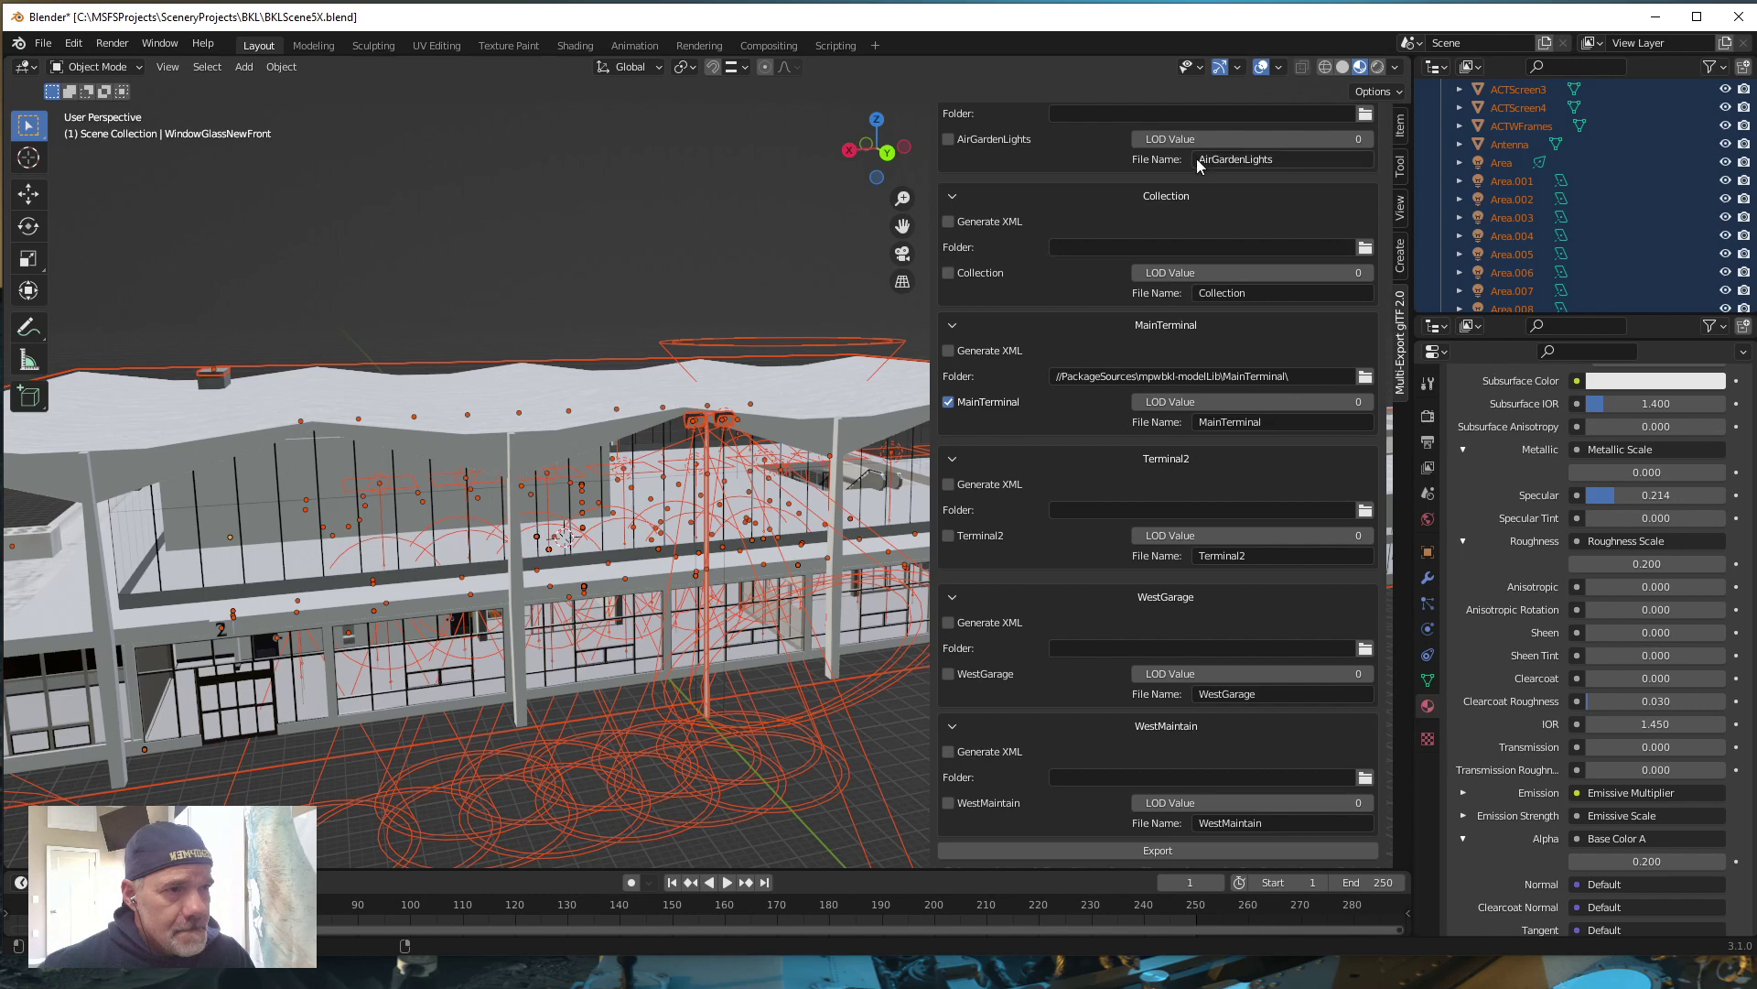
scroll(1121, 319, up, 2)
scroll(1106, 316, up, 2)
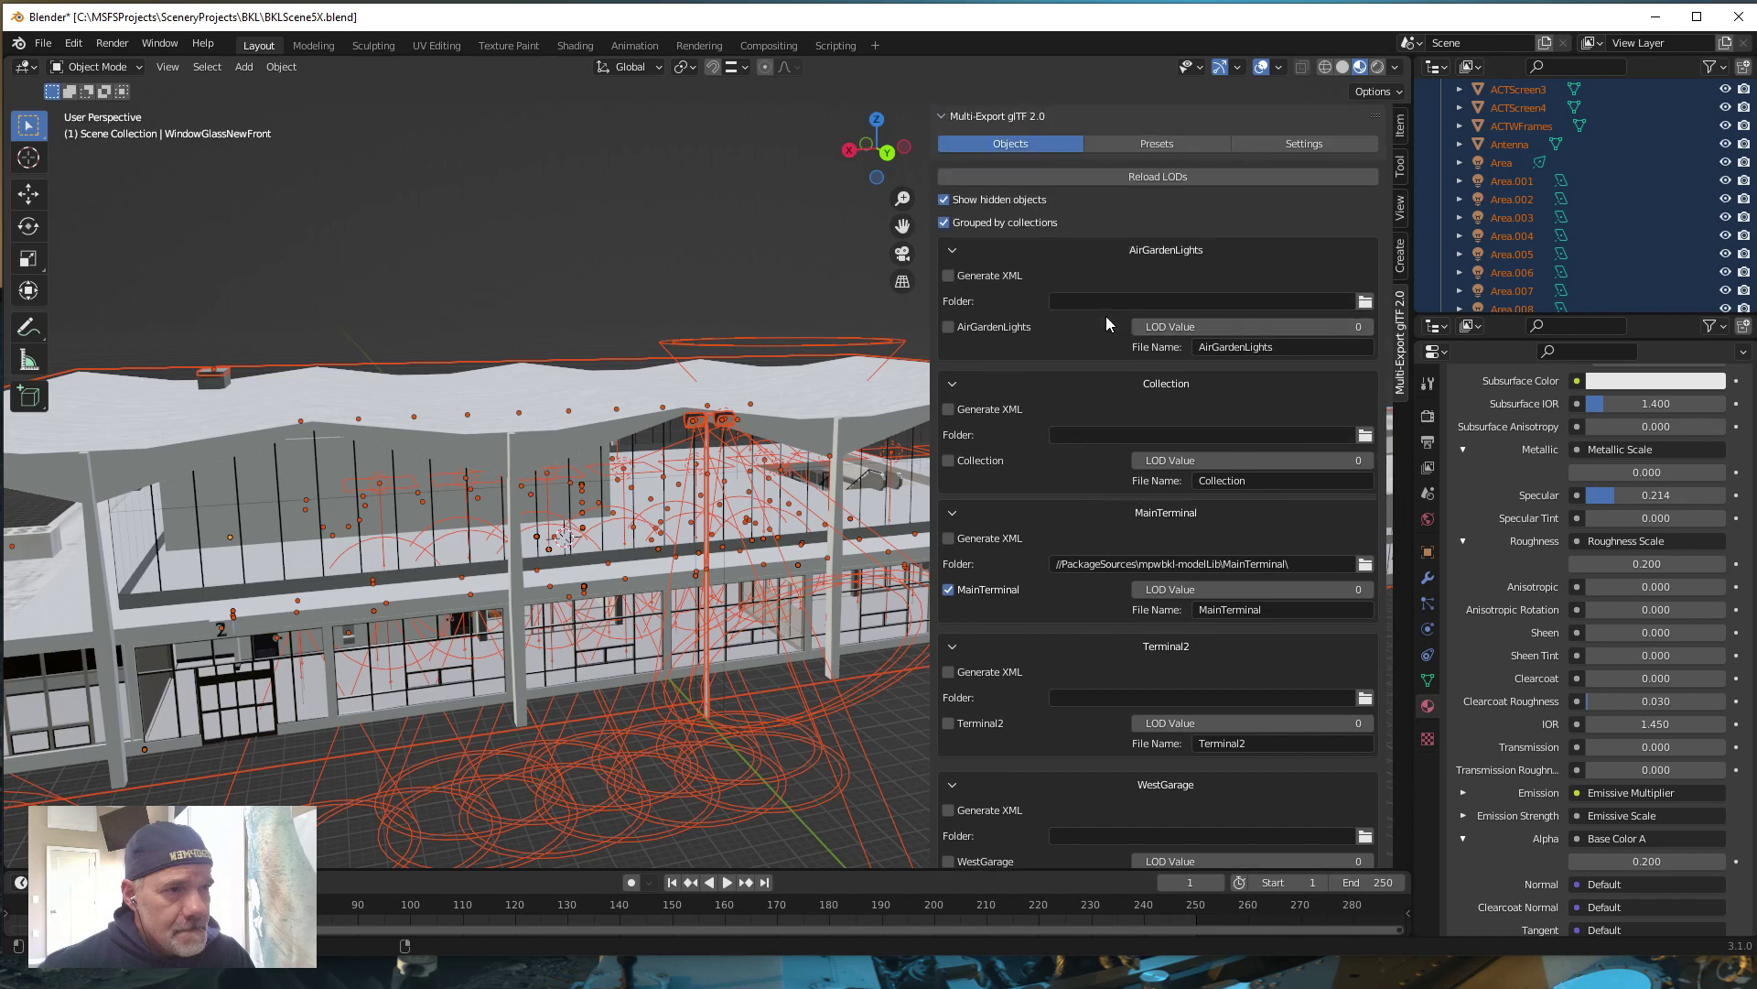
click(1298, 144)
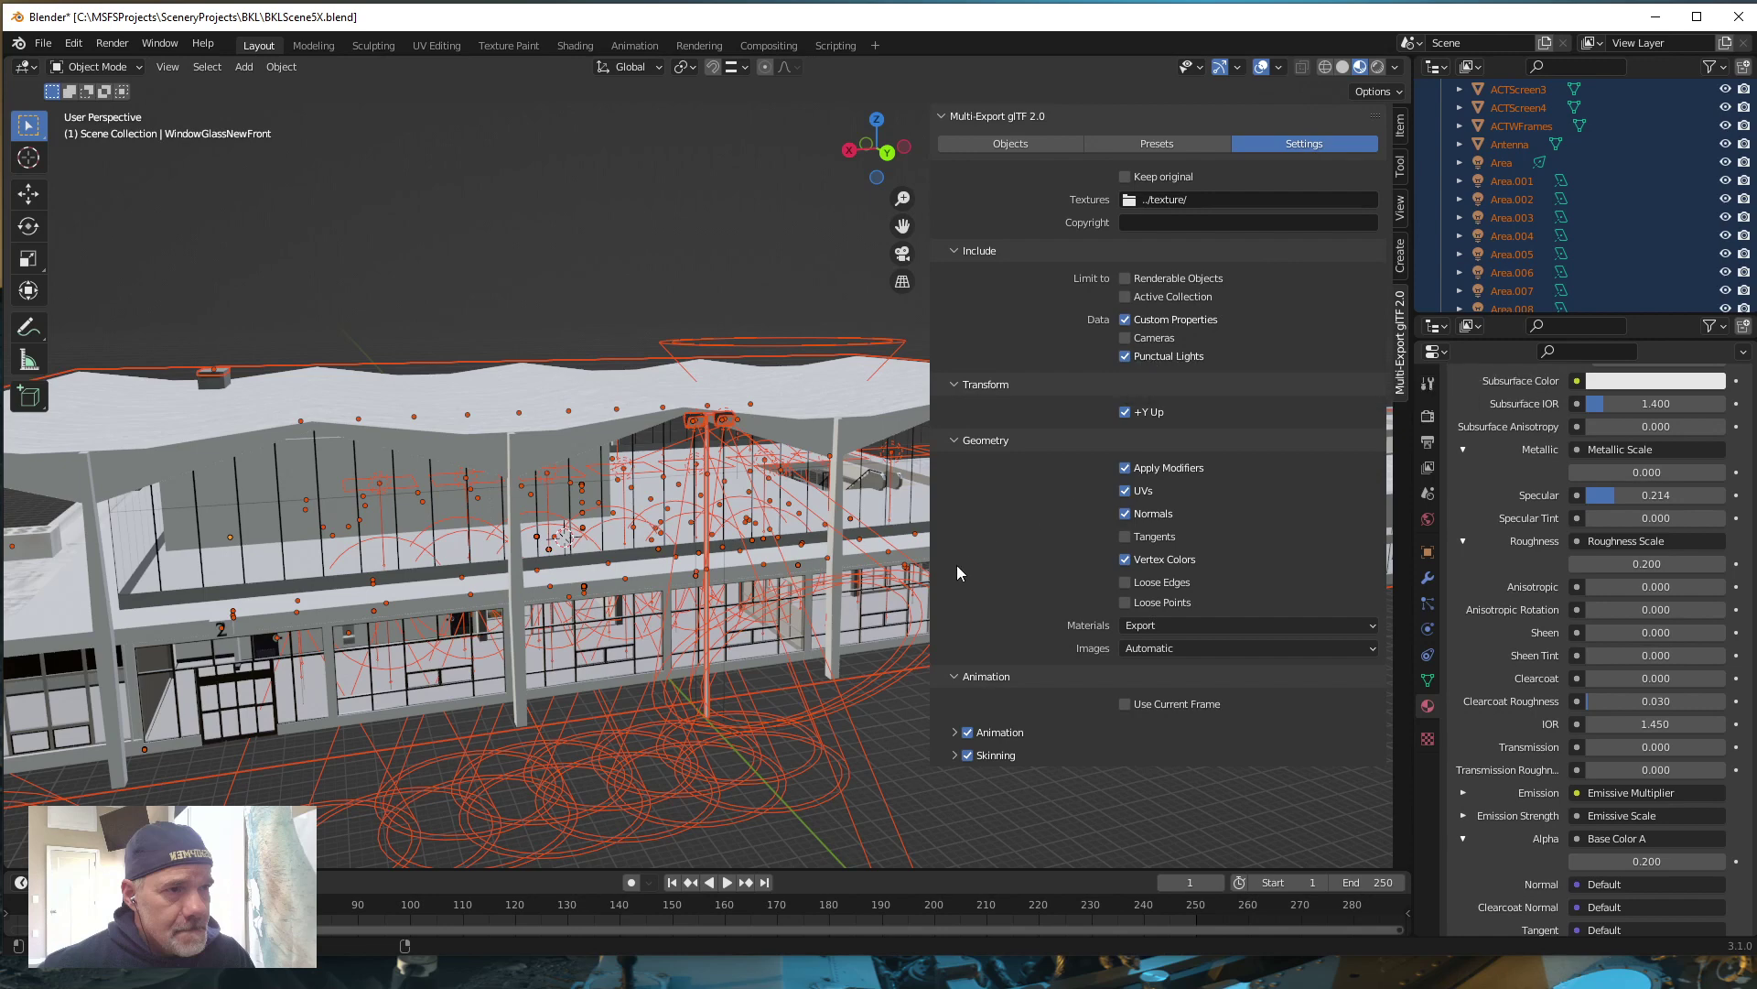
click(993, 141)
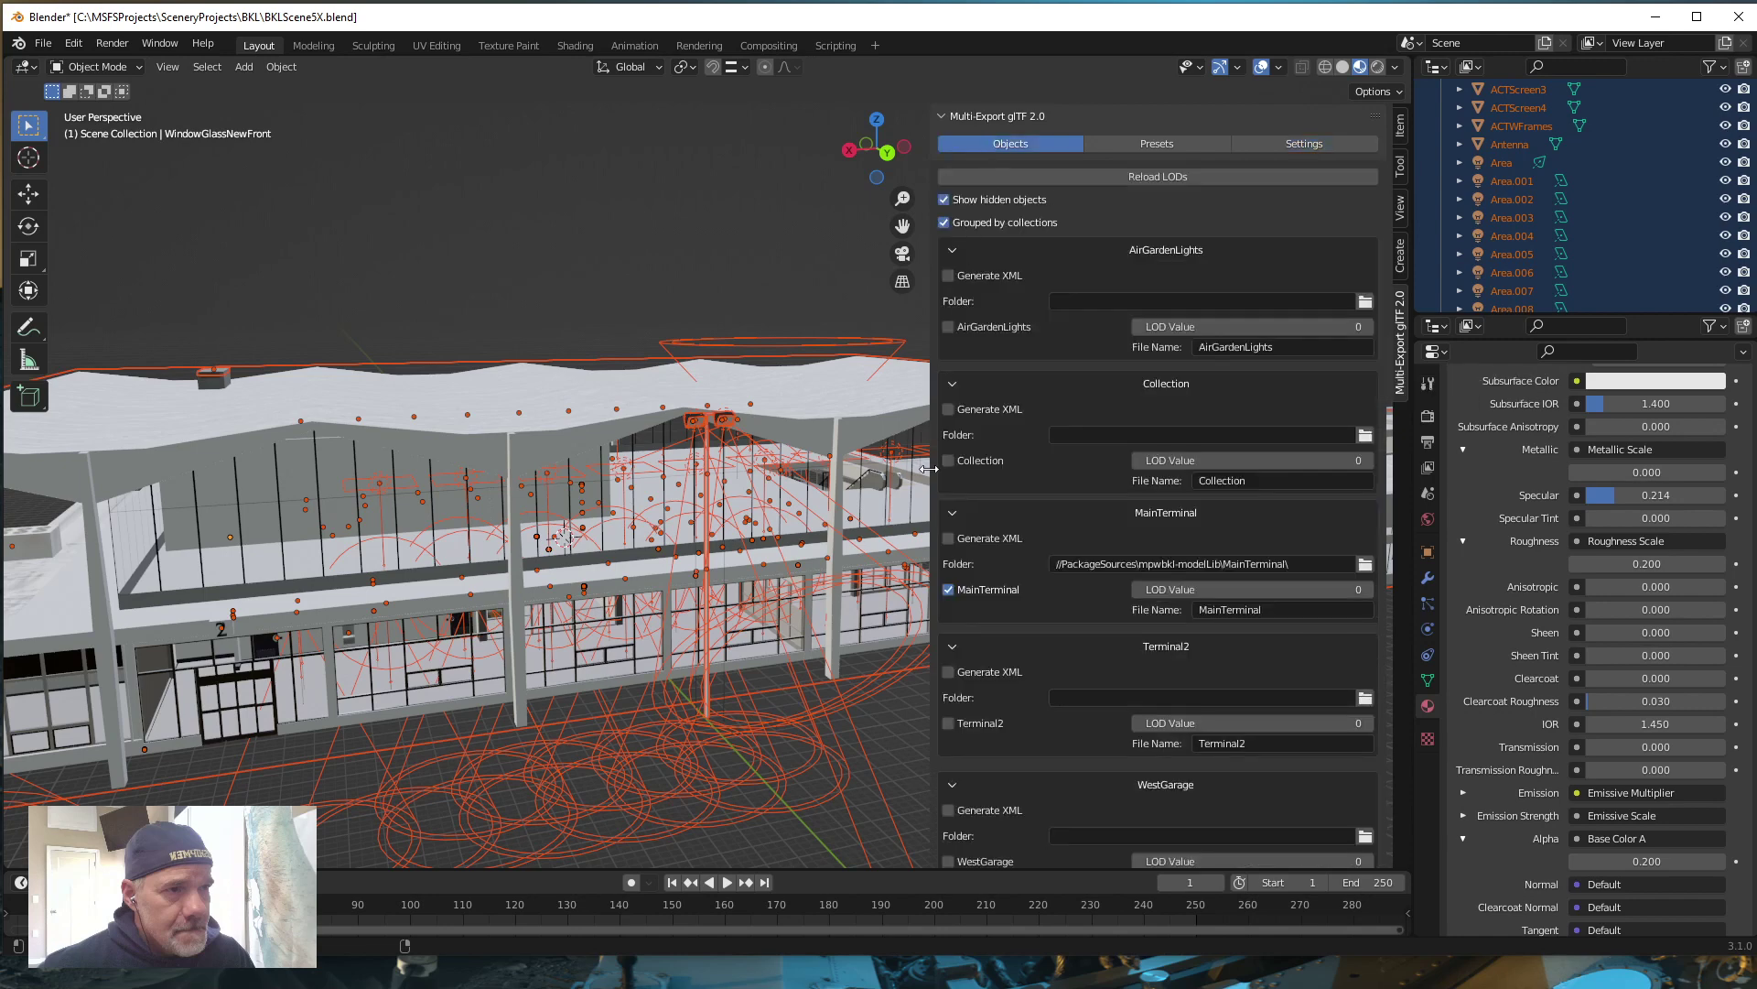